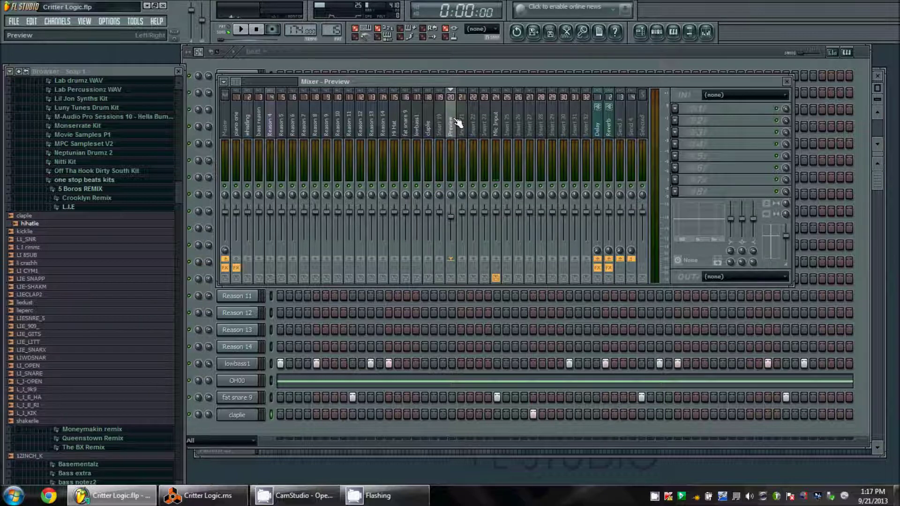
Step: Open the Options menu from the menu bar
{"action": "left_click", "coordinate": [109, 22]}
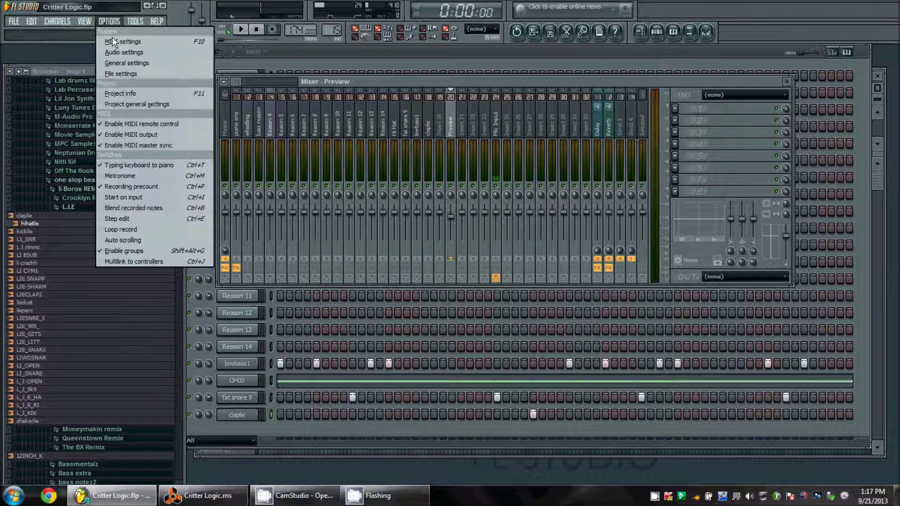
Step: Review the Preview mixer track option in Audio settings, then close the Settings dialog
{"action": "left_click", "coordinate": [137, 52]}
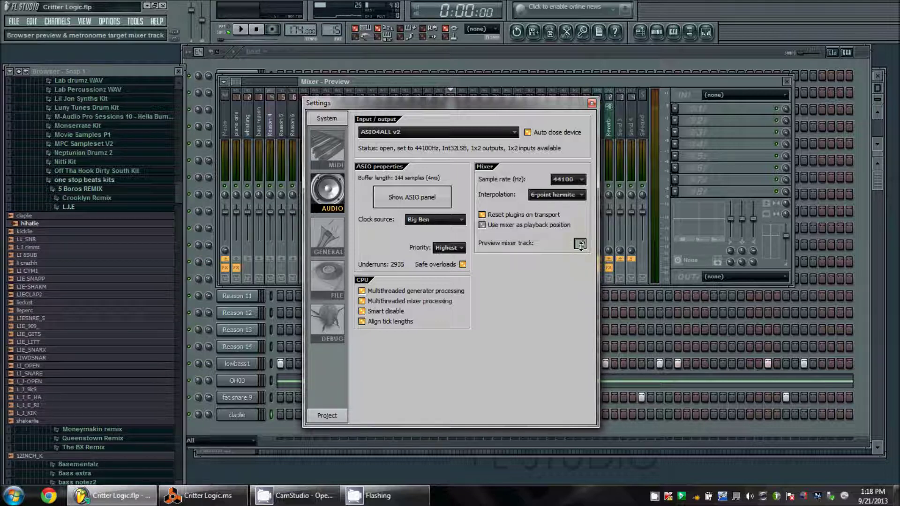
{"action": "left_click", "coordinate": [592, 103]}
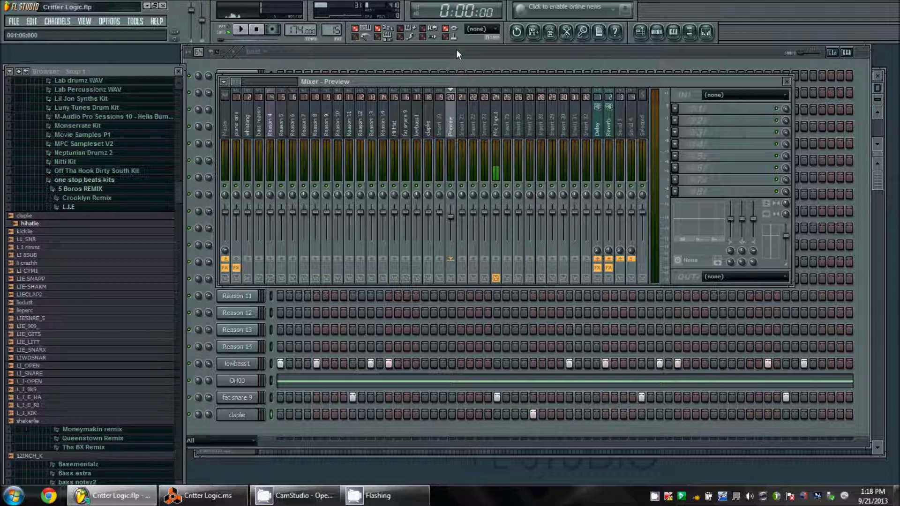
Step: Rename mixer insert 20 from 'Preview' to 'Preview!!!!'
{"action": "right_click", "coordinate": [454, 121]}
{"action": "left_click", "coordinate": [500, 176]}
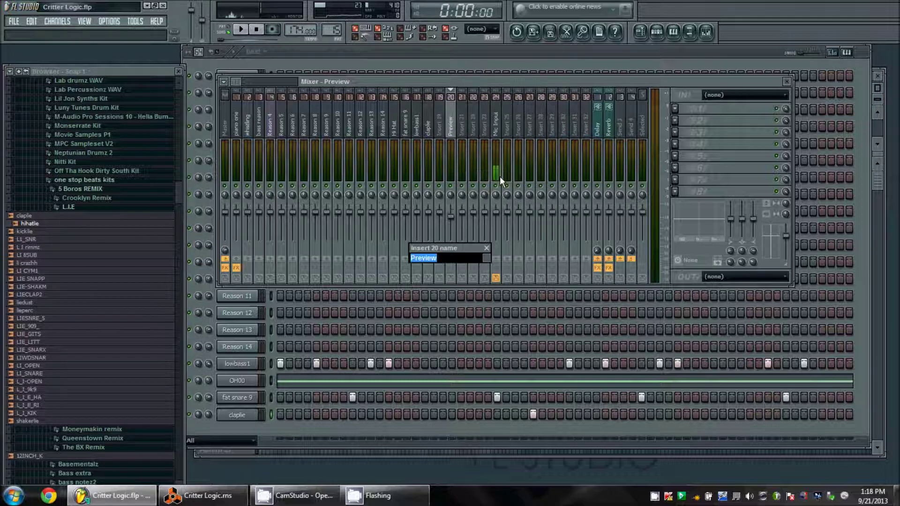
{"action": "type", "text": "Preview!!!!"}
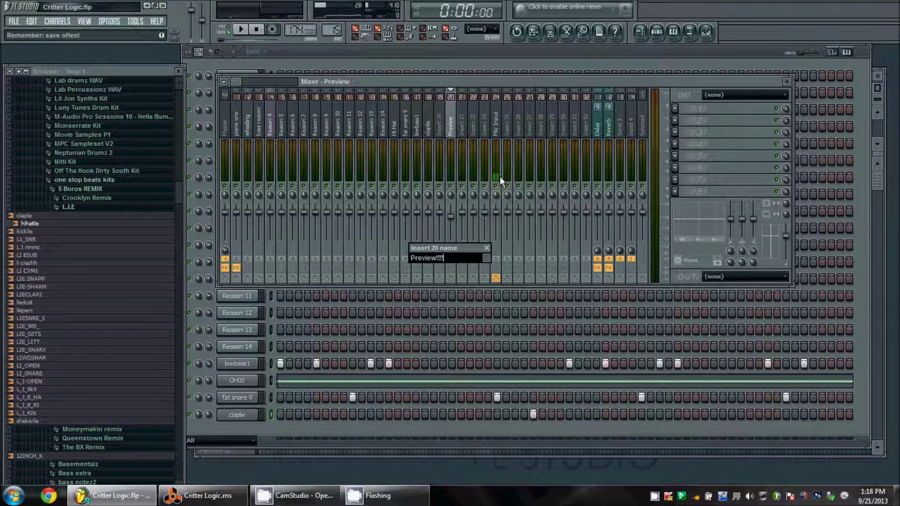
{"action": "key", "text": "Return"}
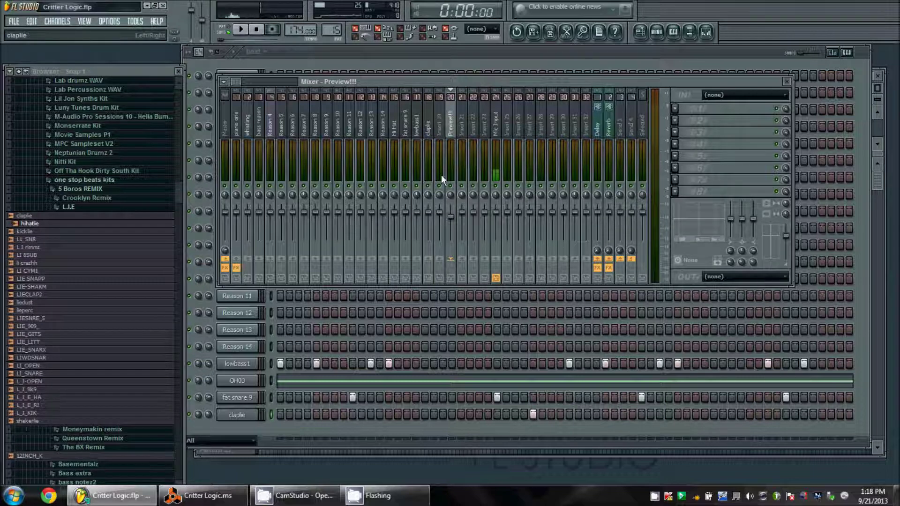
Step: Audition the hihatlie, L I rimmz, L1_SNR and LI 8SUB browser samples through the preview track
{"action": "left_click", "coordinate": [31, 225]}
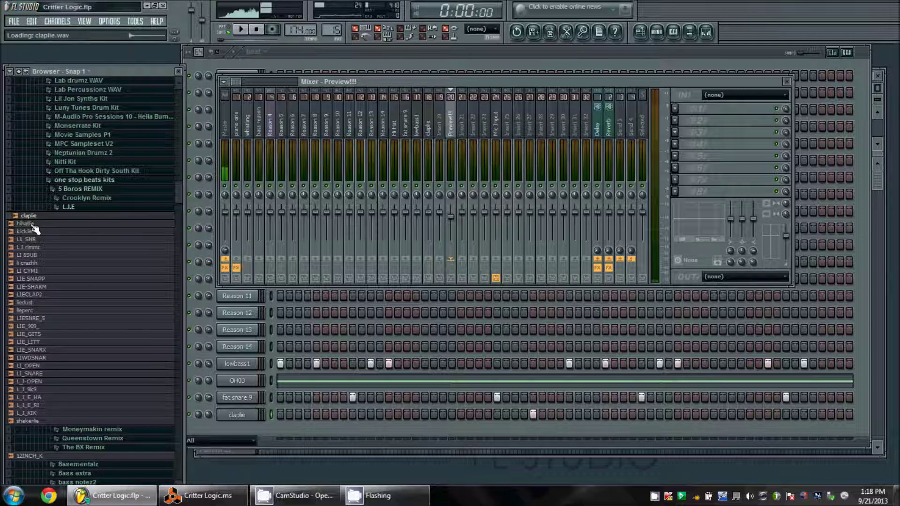
{"action": "left_click", "coordinate": [28, 231]}
{"action": "left_click", "coordinate": [32, 239]}
{"action": "left_click", "coordinate": [39, 247]}
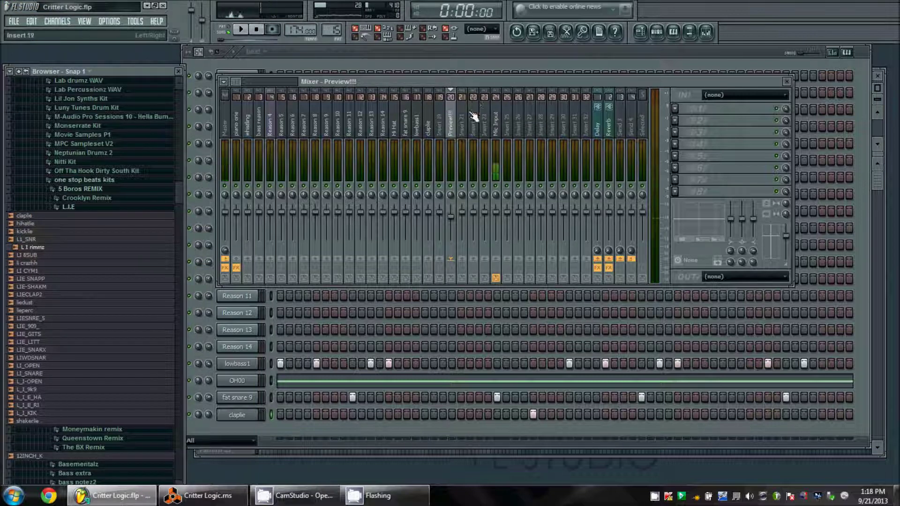
{"action": "left_click", "coordinate": [60, 248]}
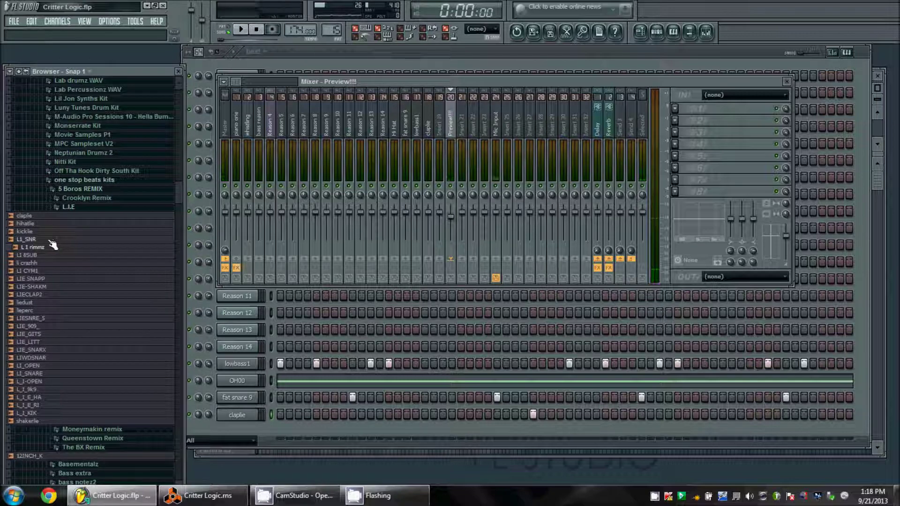
{"action": "left_click", "coordinate": [50, 240]}
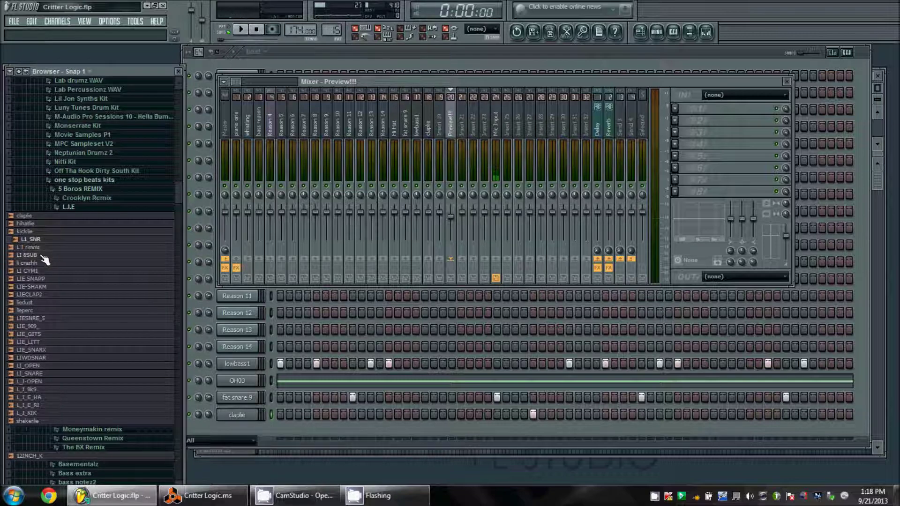
{"action": "left_click", "coordinate": [42, 256]}
Step: Play the song and audition claplie and hihatlie over it with the channel rack in front
{"action": "key", "text": "space"}
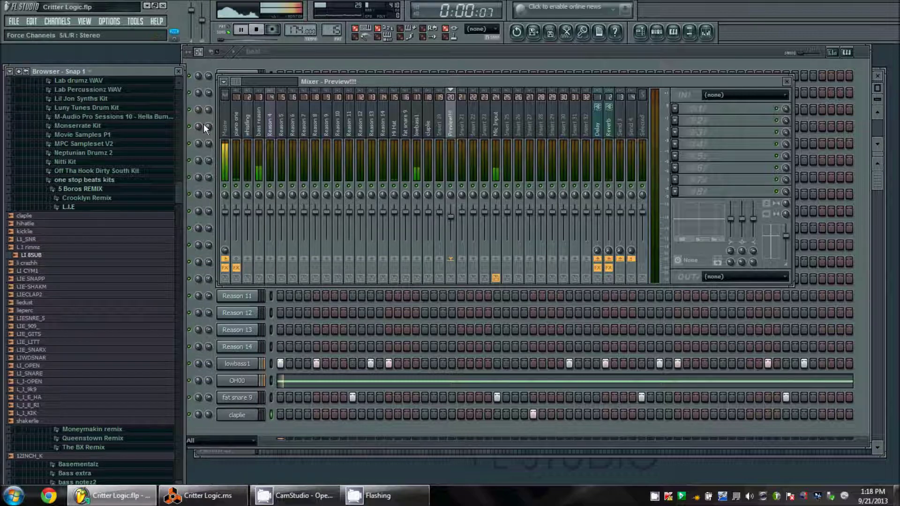
{"action": "left_click", "coordinate": [30, 217]}
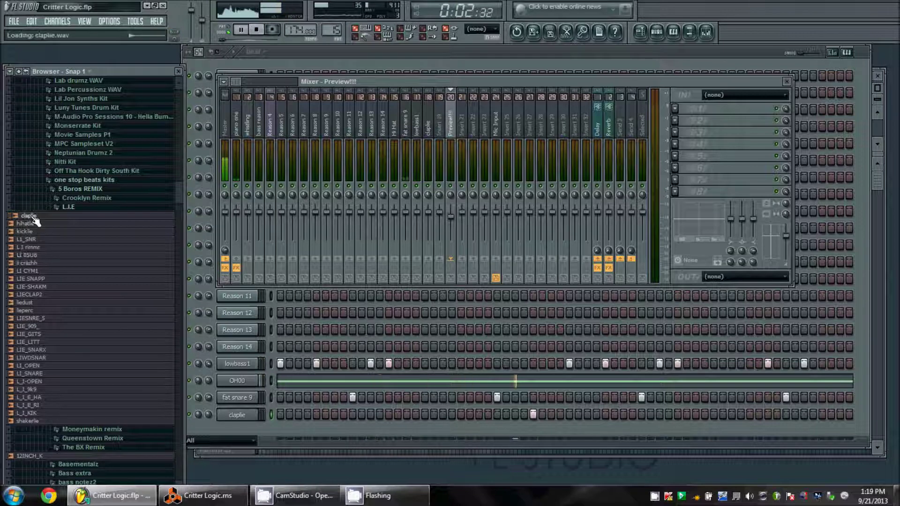
{"action": "left_click", "coordinate": [535, 414]}
{"action": "left_click", "coordinate": [37, 224]}
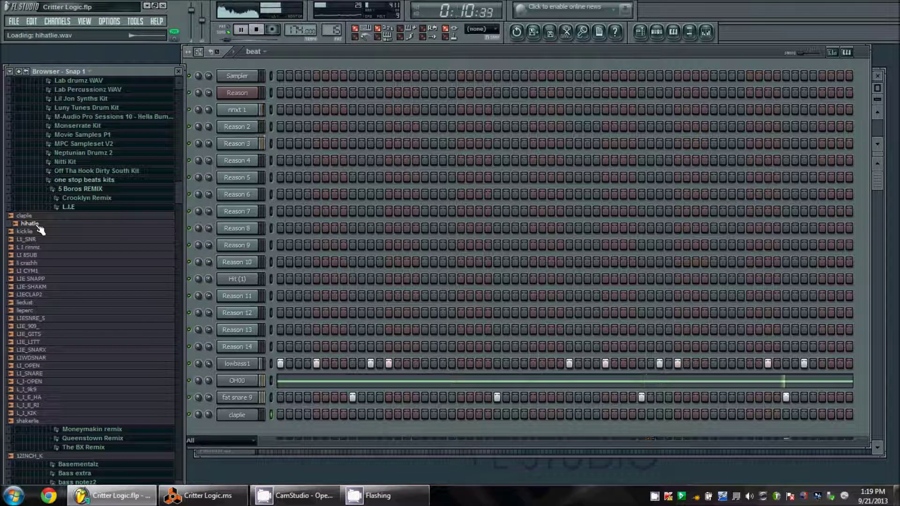
Step: Stop playback, toggle the browser off and on, and bring the Mixer back over the channel rack
{"action": "key", "text": "space"}
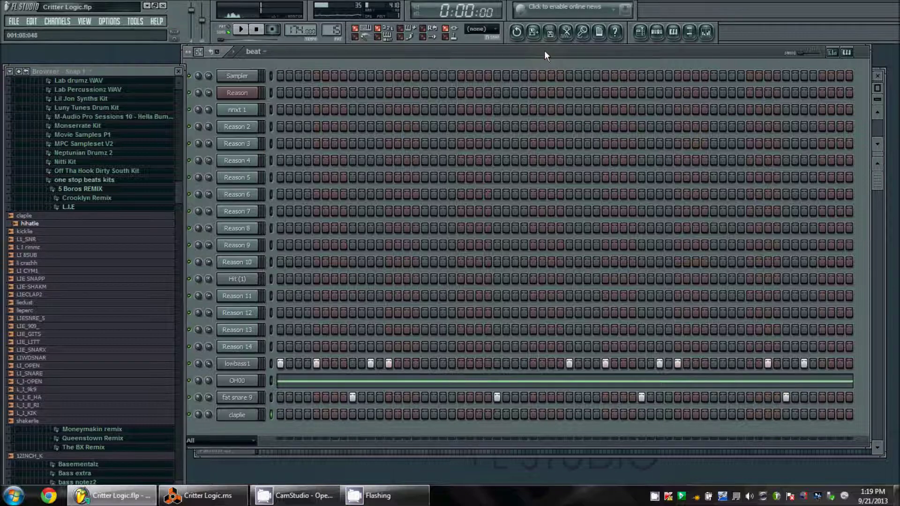
{"action": "left_click_drag", "start_coordinate": [544, 50], "coordinate": [542, 59]}
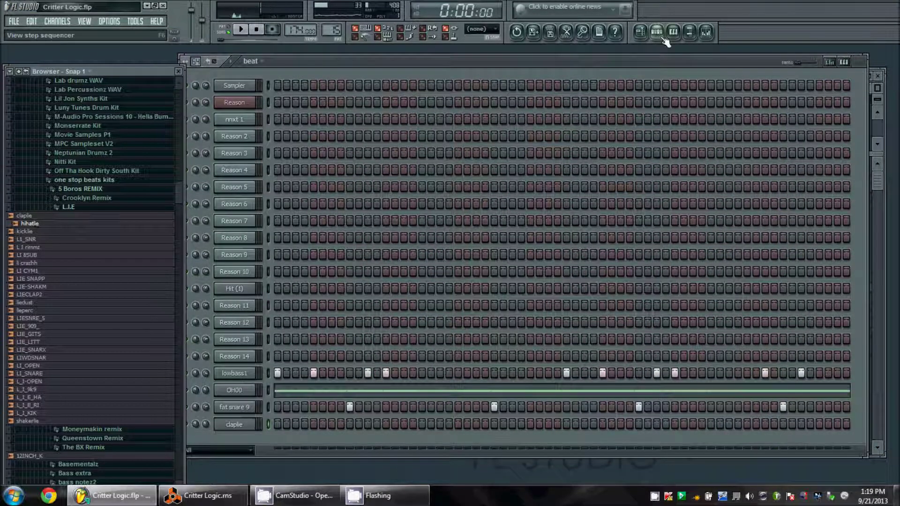
{"action": "left_click", "coordinate": [692, 36]}
{"action": "left_click", "coordinate": [692, 36]}
{"action": "left_click", "coordinate": [706, 33]}
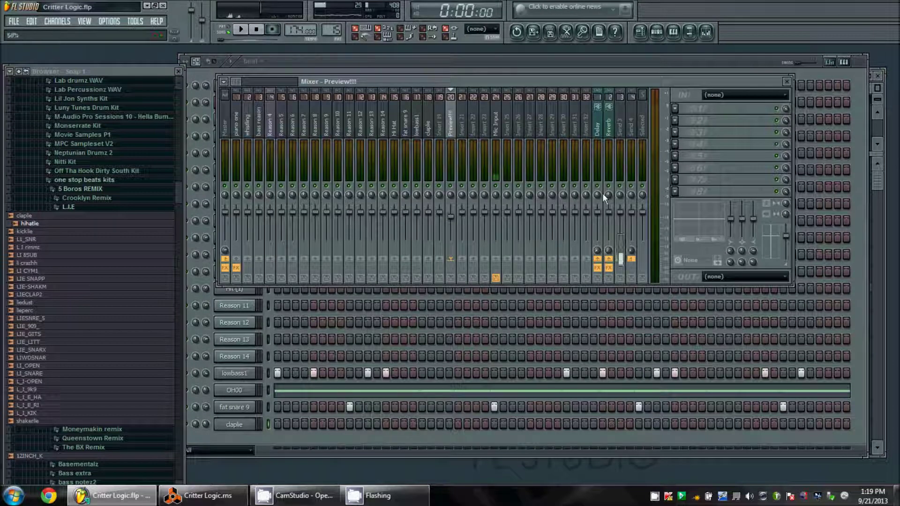
Step: Select the Reverb insert and drag its low EQ band down to cut the low end
{"action": "left_click", "coordinate": [34, 224]}
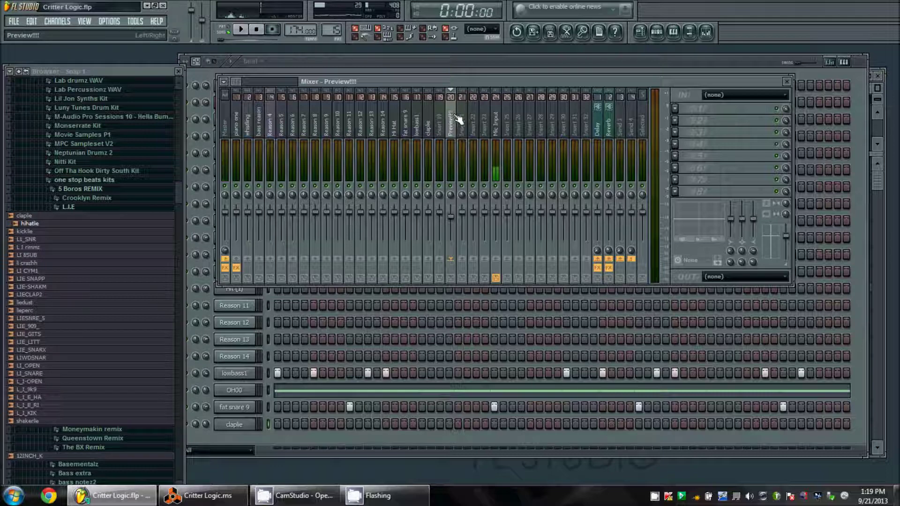
{"action": "left_click", "coordinate": [609, 123]}
{"action": "right_click", "coordinate": [742, 234]}
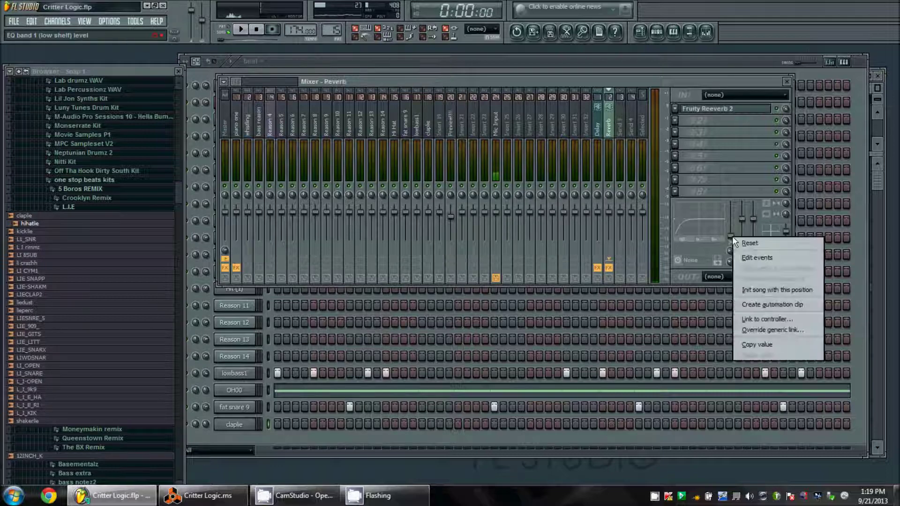
{"action": "key", "text": "Escape"}
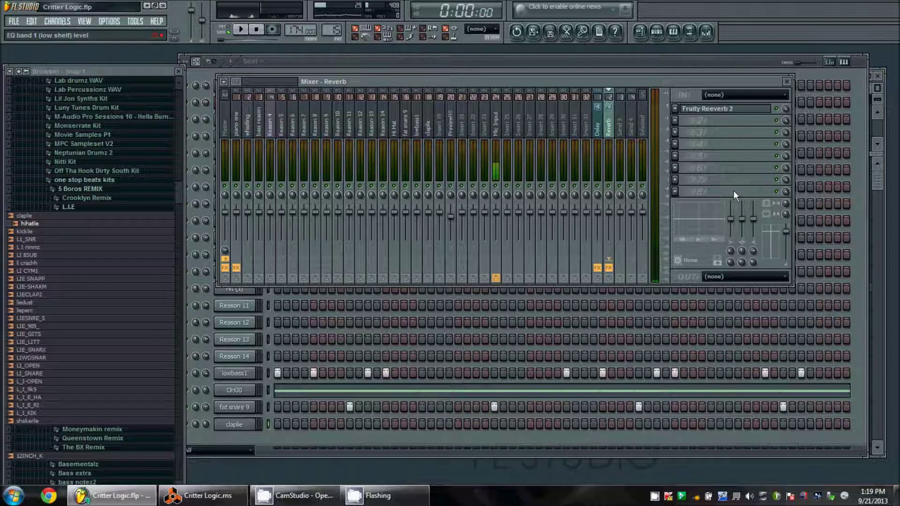
{"action": "left_click_drag", "start_coordinate": [731, 218], "coordinate": [730, 237]}
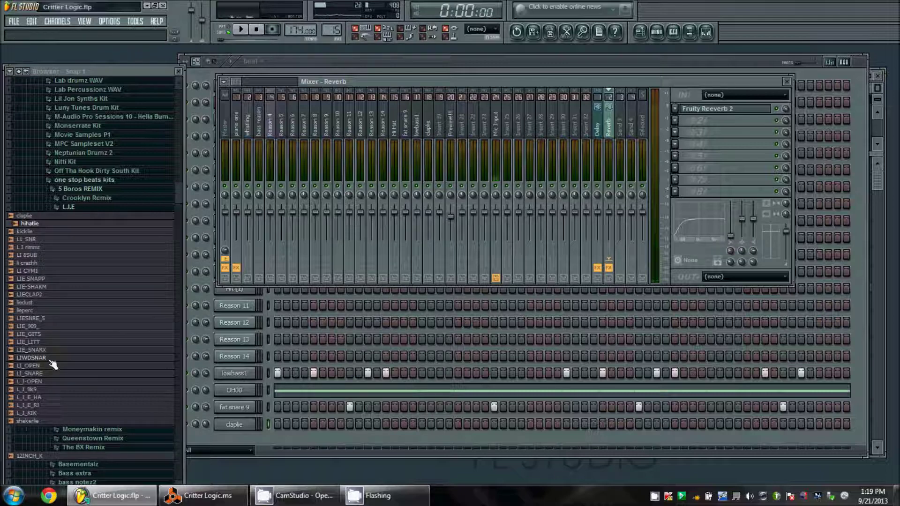
Step: Compare the Mic Input, Preview!!!! and Reverb inserts, finishing on Preview!!!!
{"action": "left_click", "coordinate": [495, 131]}
{"action": "left_click", "coordinate": [451, 124]}
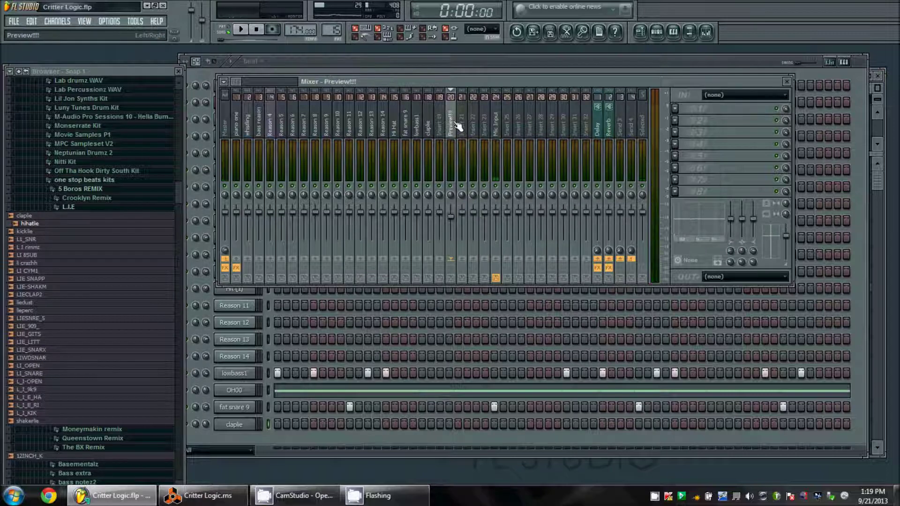
{"action": "left_click", "coordinate": [609, 145]}
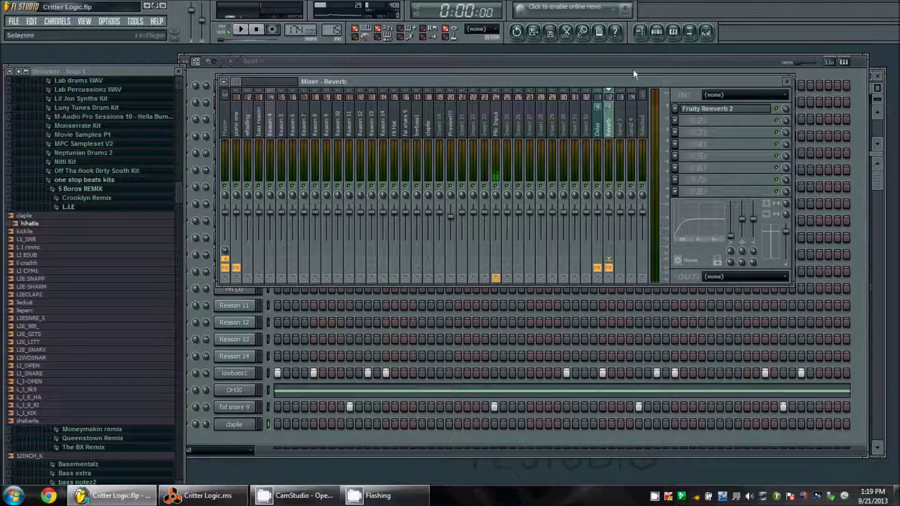
{"action": "left_click", "coordinate": [450, 122]}
Step: Play the song, audition the kicklie and L I rimmz samples, then stop playback
{"action": "left_click", "coordinate": [240, 29]}
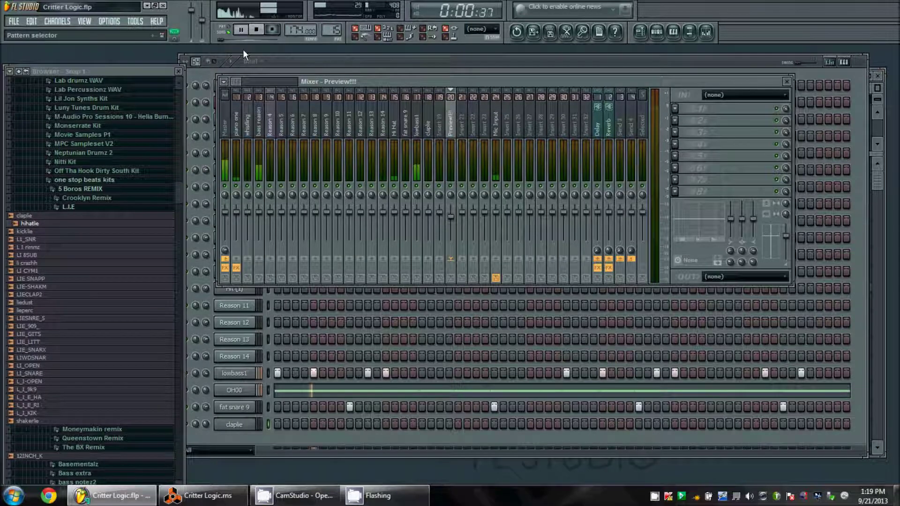
{"action": "left_click", "coordinate": [45, 232]}
{"action": "left_click", "coordinate": [45, 248]}
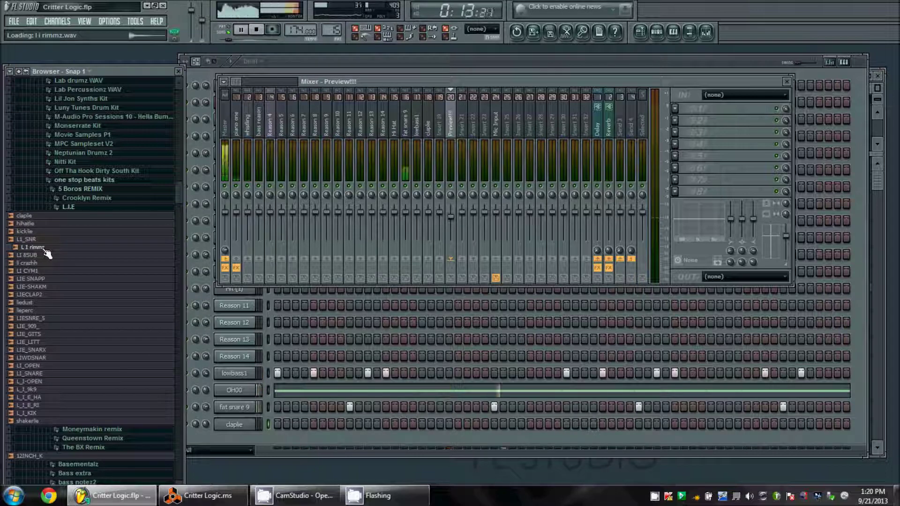
{"action": "key", "text": "space"}
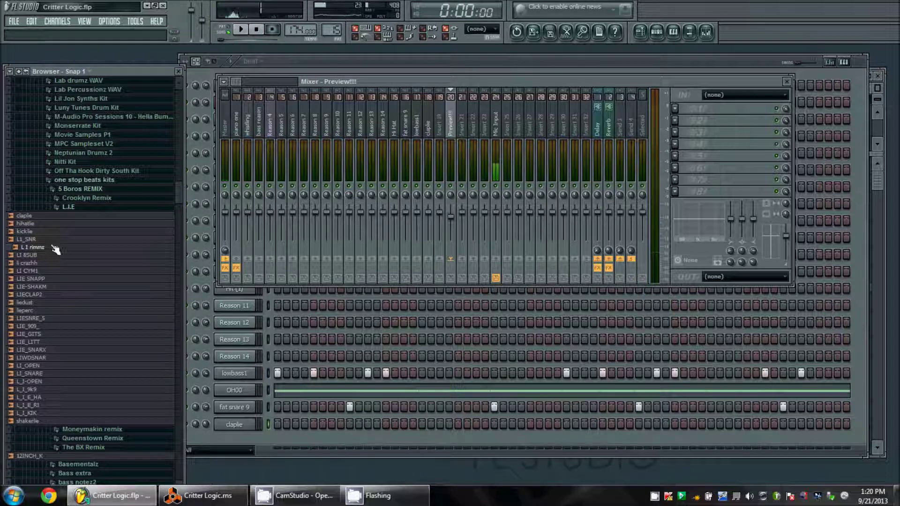